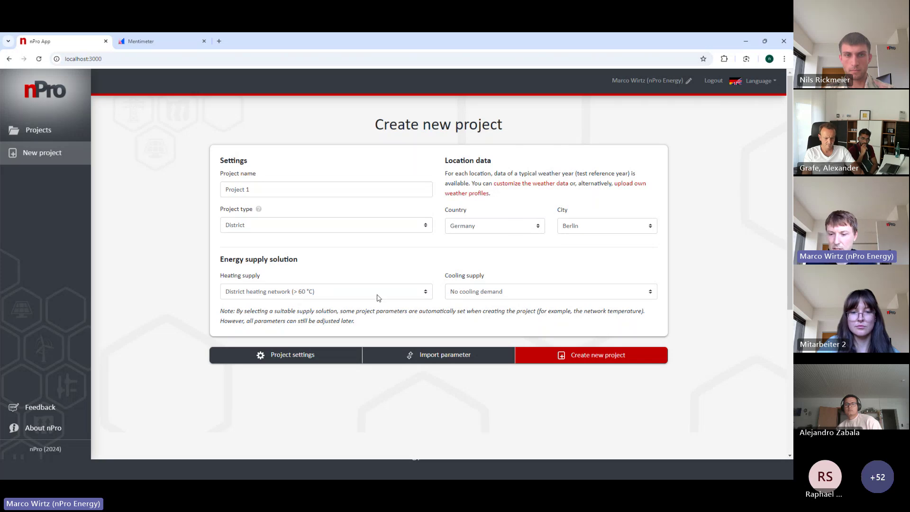
Keep District heating network (> 60 °C) as the heating supply and create the district project
click(344, 293)
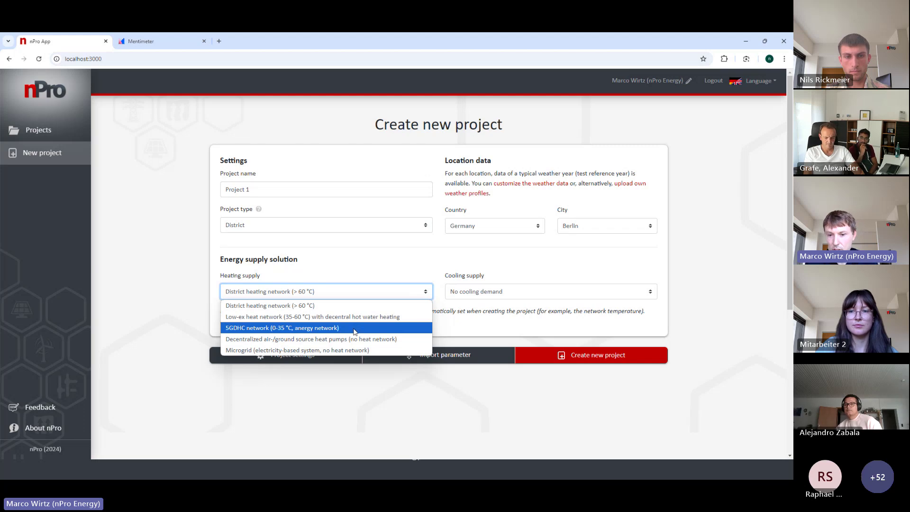
click(607, 321)
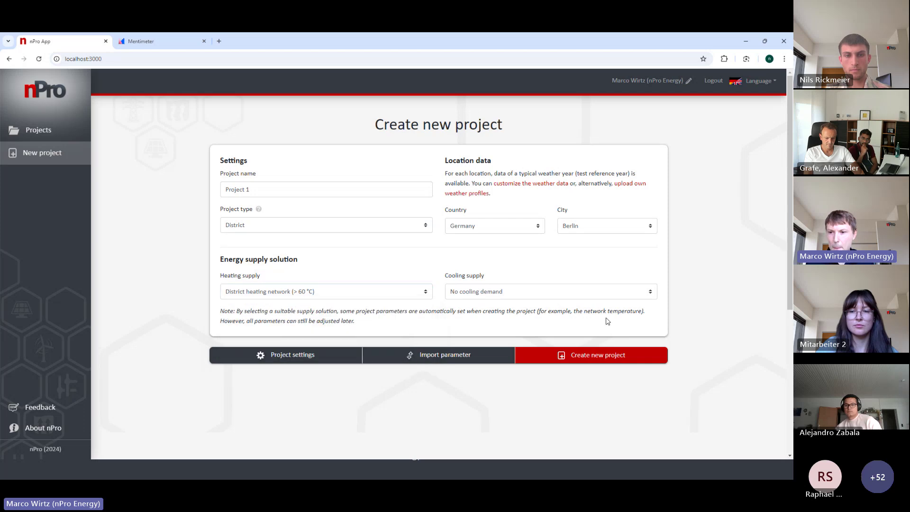
click(588, 358)
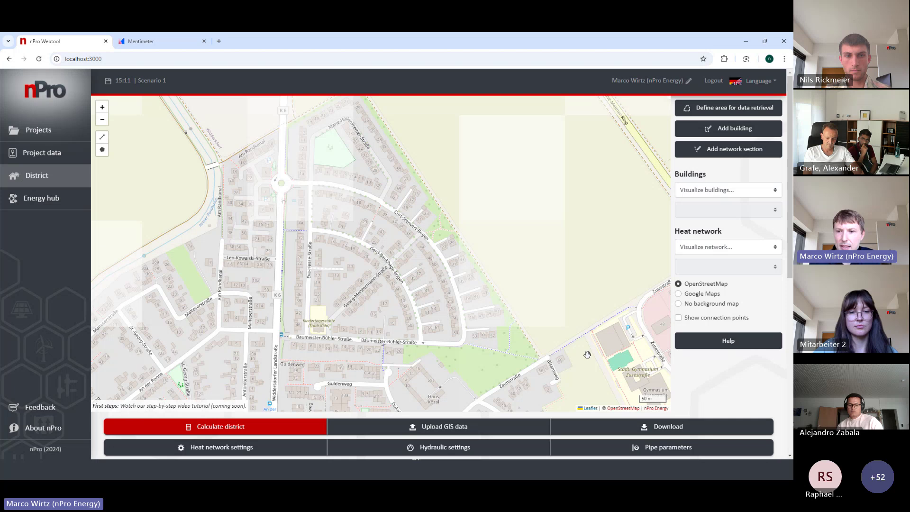
Zoom and pan the map to centre the residential block around Curt-Siemers-Bogen
scroll(567, 344, down, 3)
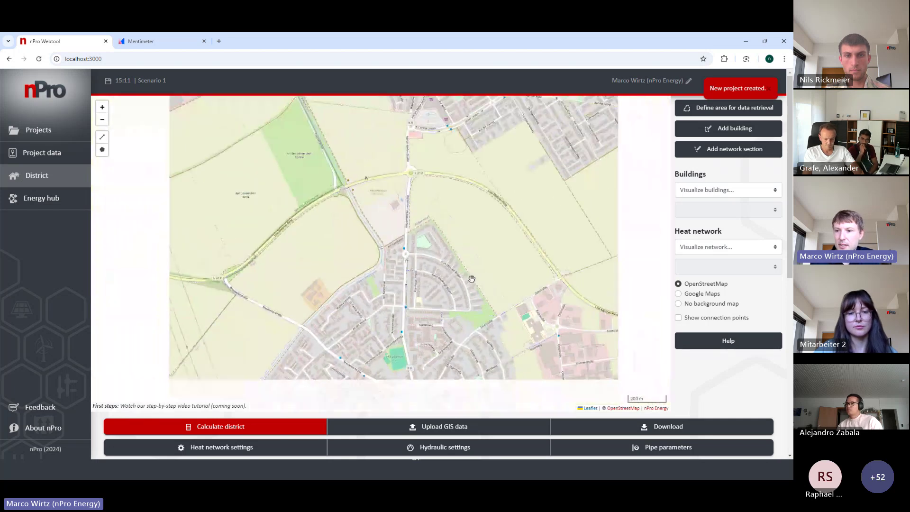
scroll(367, 260, down, 1)
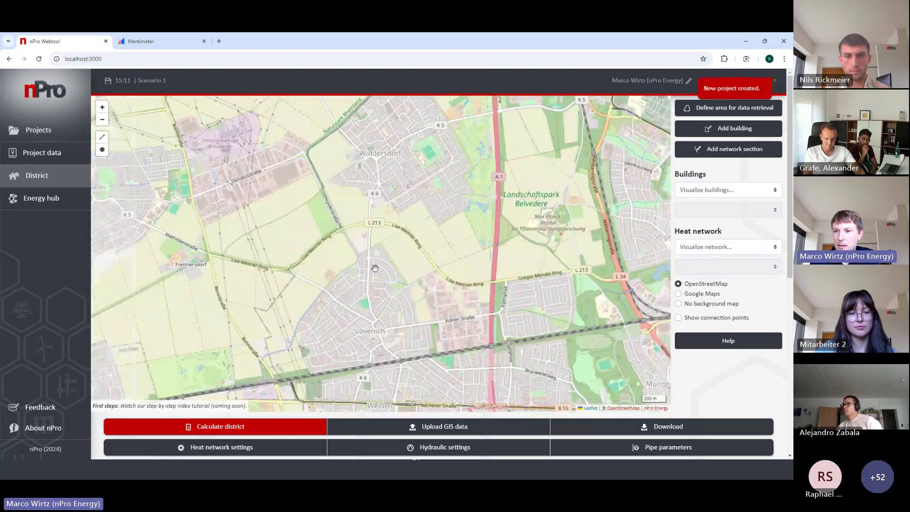
drag(372, 264, 398, 268)
scroll(398, 268, up, 3)
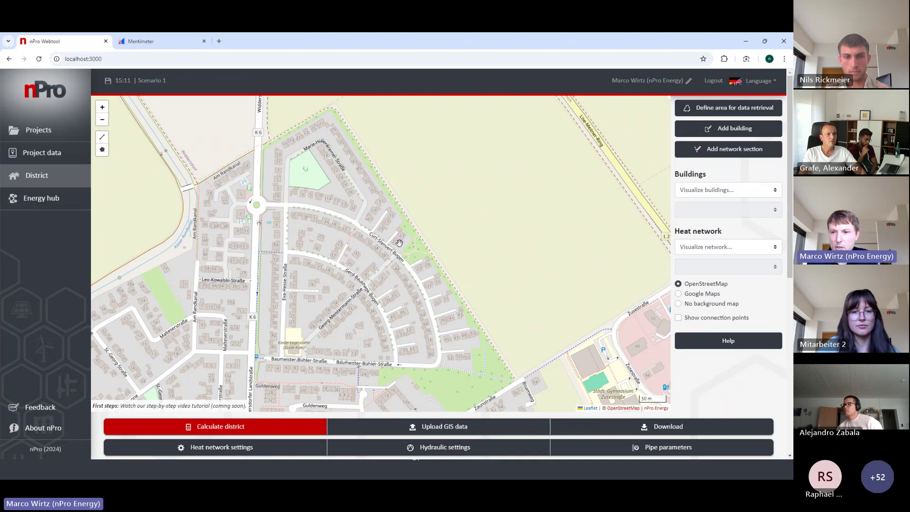
drag(447, 218, 446, 232)
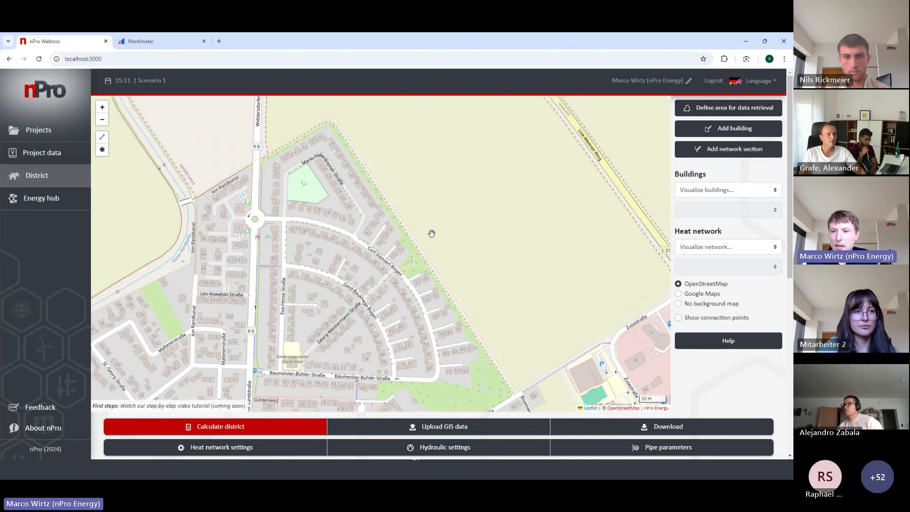
scroll(387, 192, up, 2)
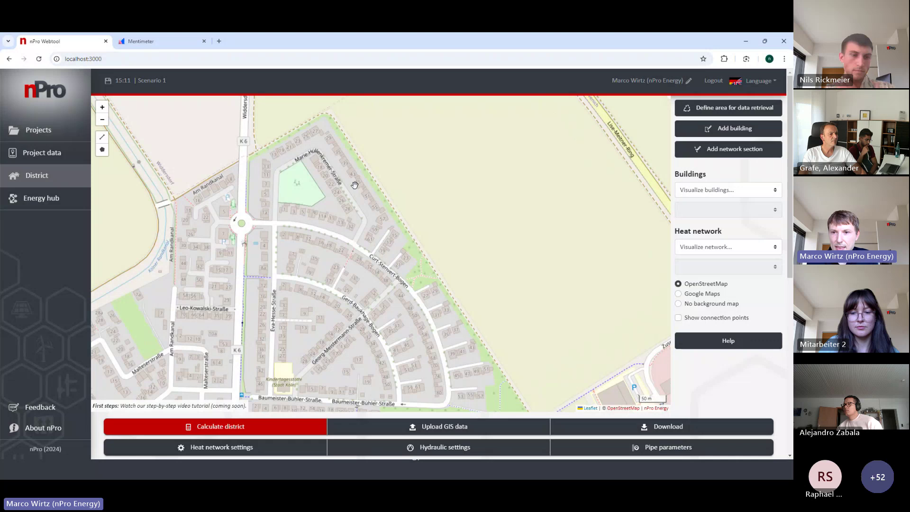
drag(377, 230, 405, 212)
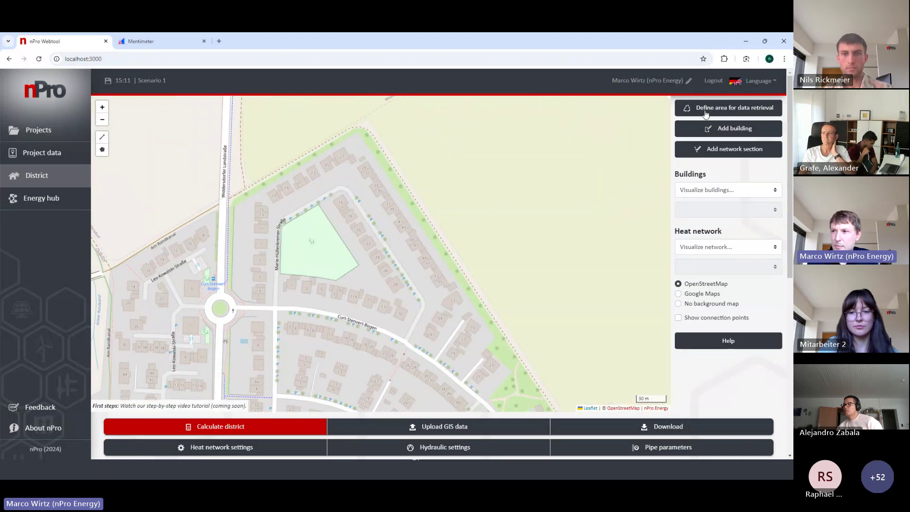
Draw a ten-corner data-retrieval polygon around the block bordering Curt-Stenvert-Bogen and close it
click(728, 112)
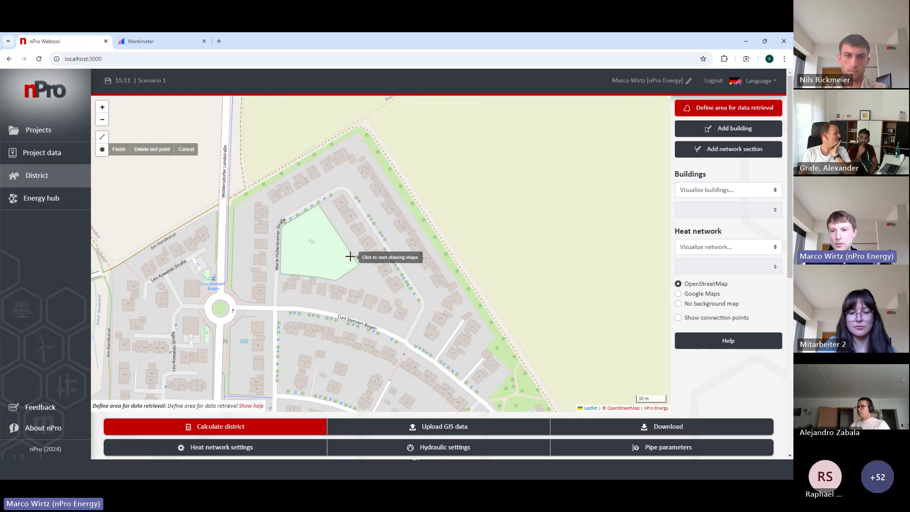
click(244, 192)
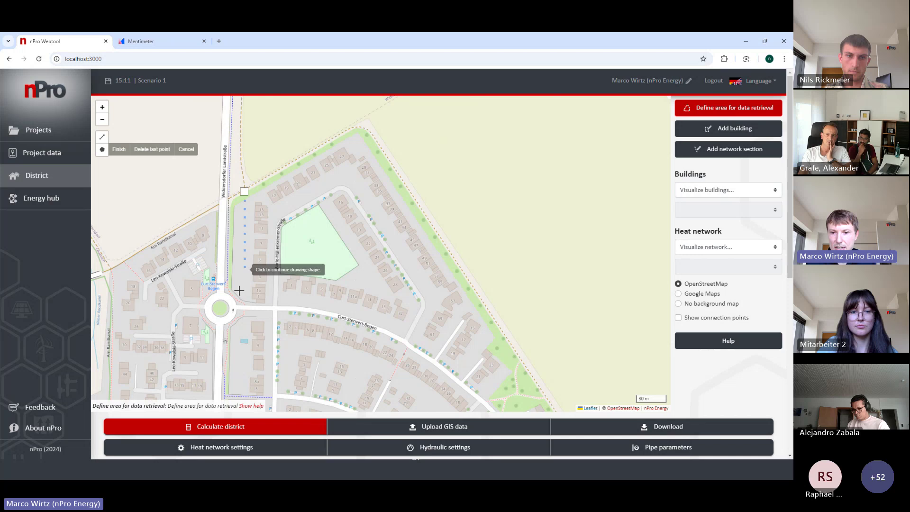
click(242, 310)
click(312, 317)
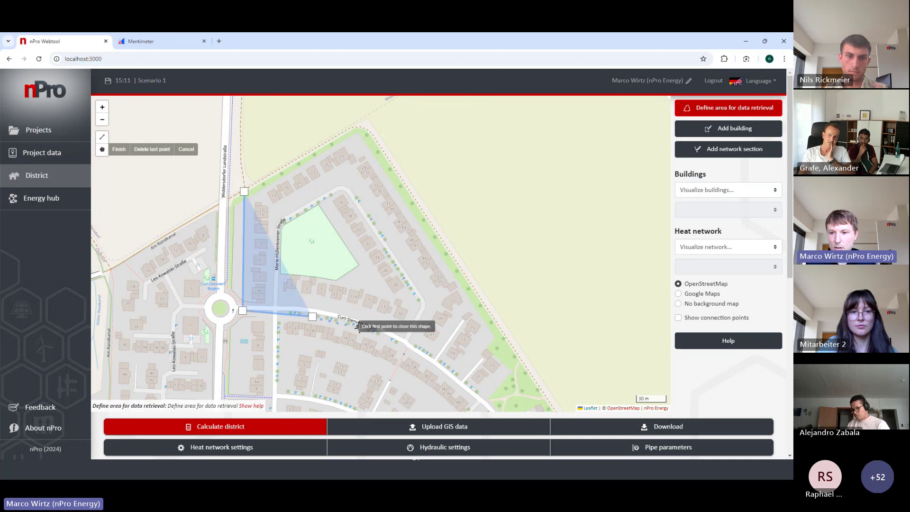
click(376, 331)
click(416, 354)
click(422, 362)
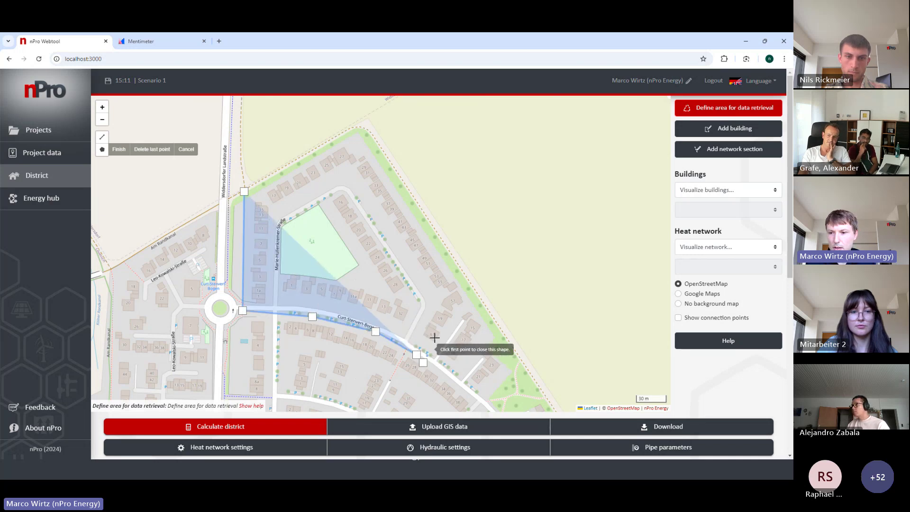
click(479, 289)
click(383, 128)
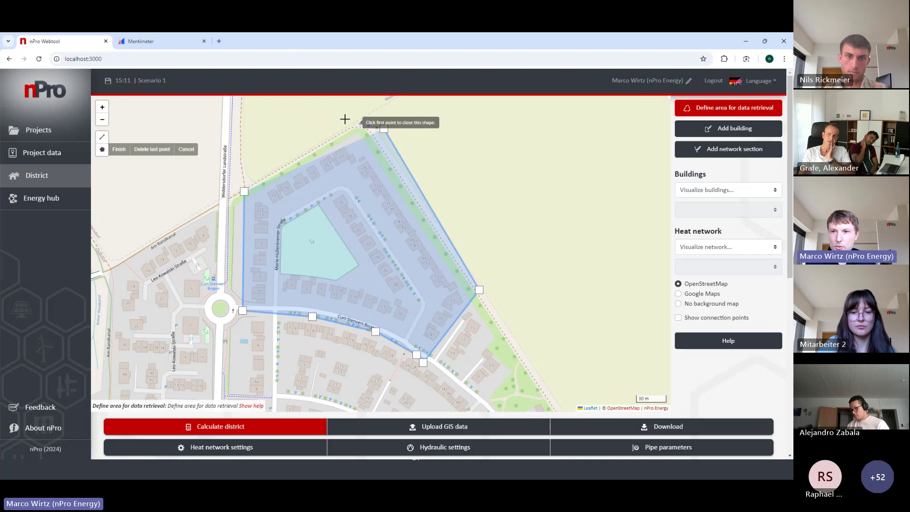
click(338, 116)
click(271, 154)
click(244, 192)
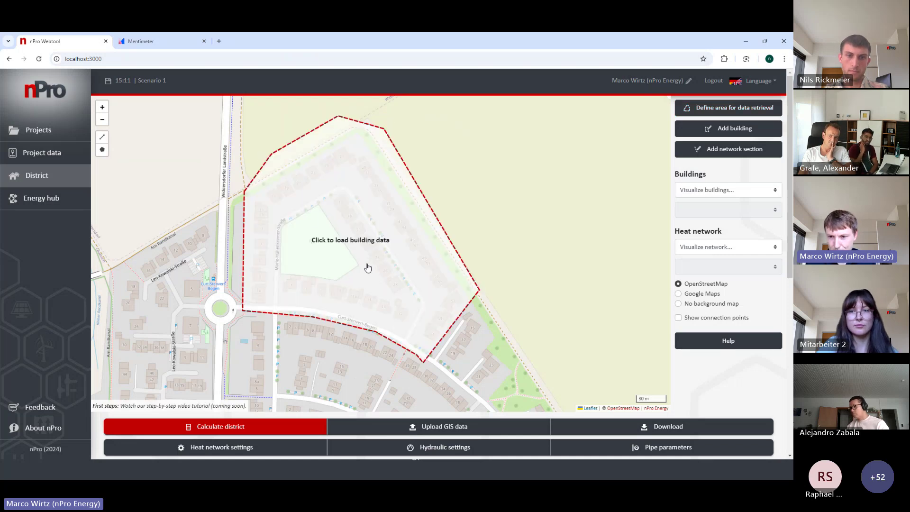
Load building data for the outlined area and zoom in on the buildings beside the green area
click(361, 251)
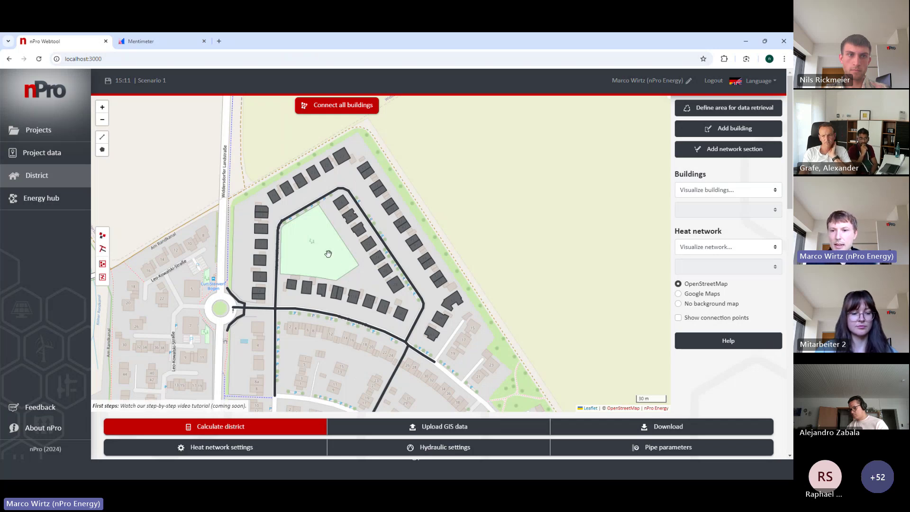
drag(329, 247, 324, 267)
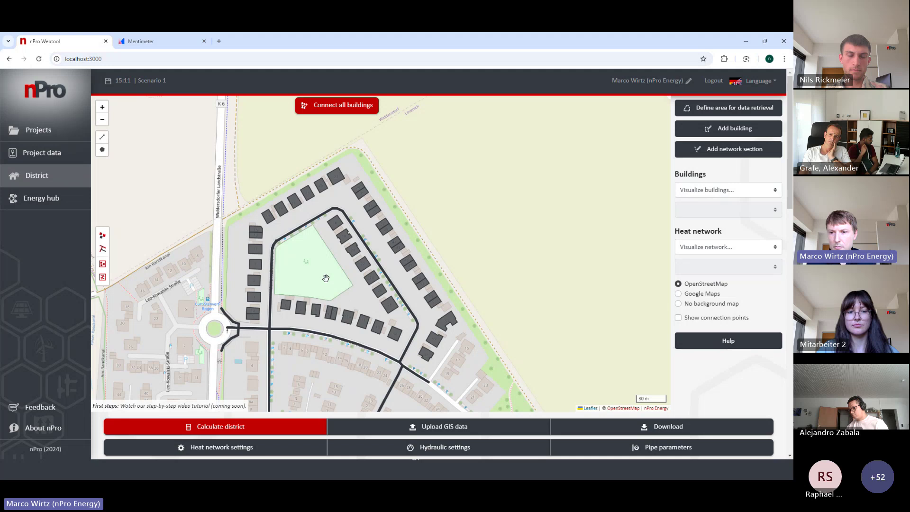
scroll(332, 278, up, 1)
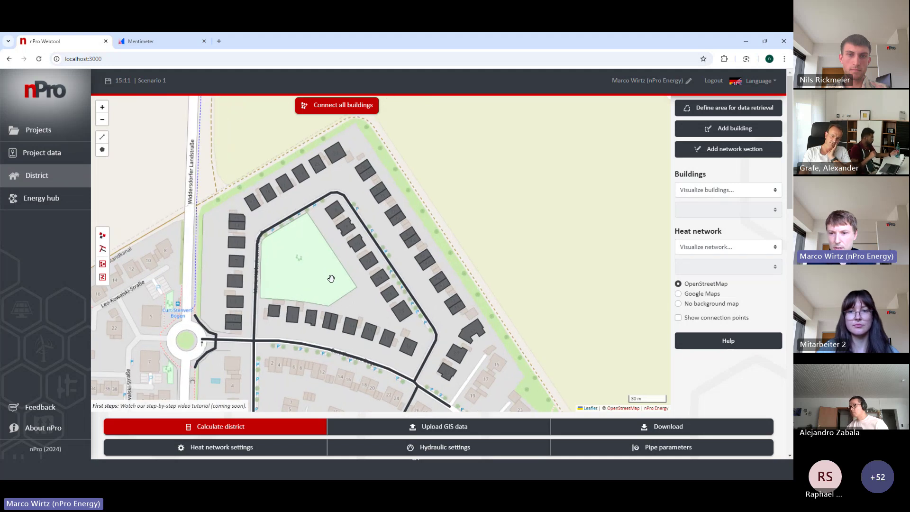
Select the four buildings east of the green area and connect them to the heat network
click(357, 246)
click(369, 260)
click(383, 281)
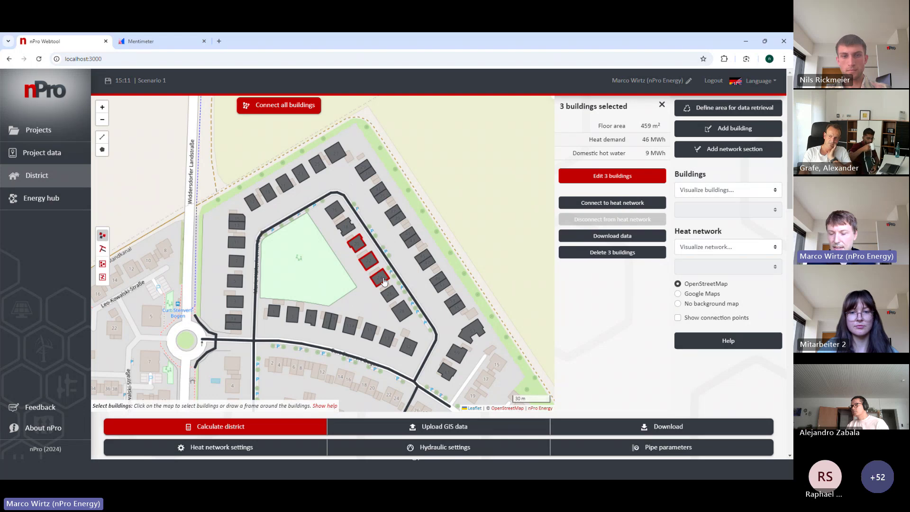
click(391, 291)
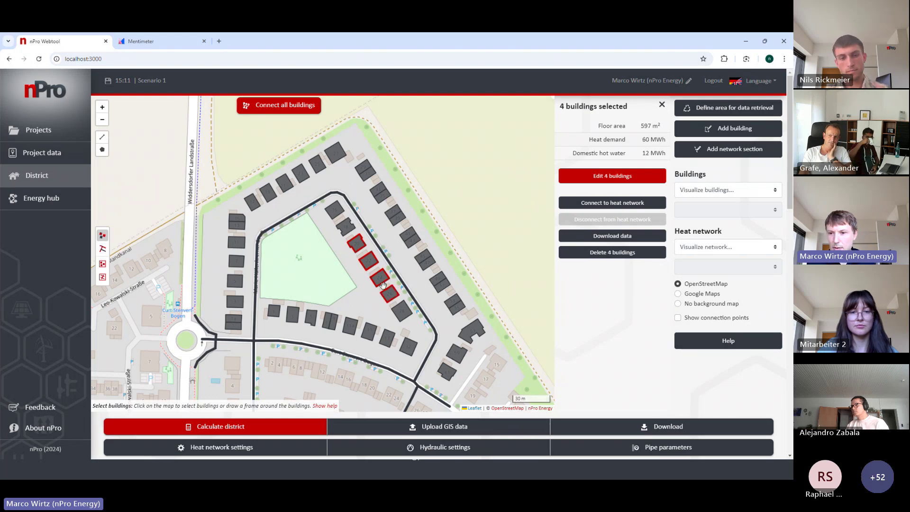
click(588, 203)
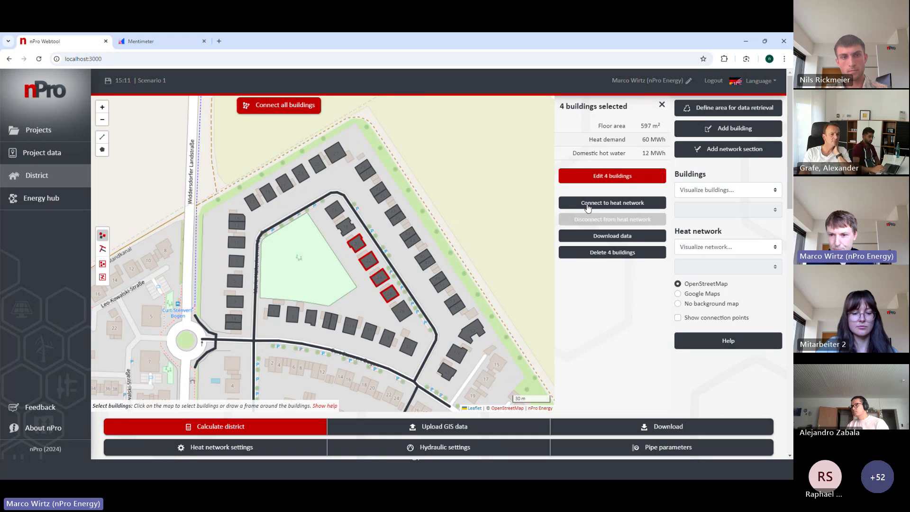
Connect all district buildings to the heat network and pan around to check the links
click(296, 109)
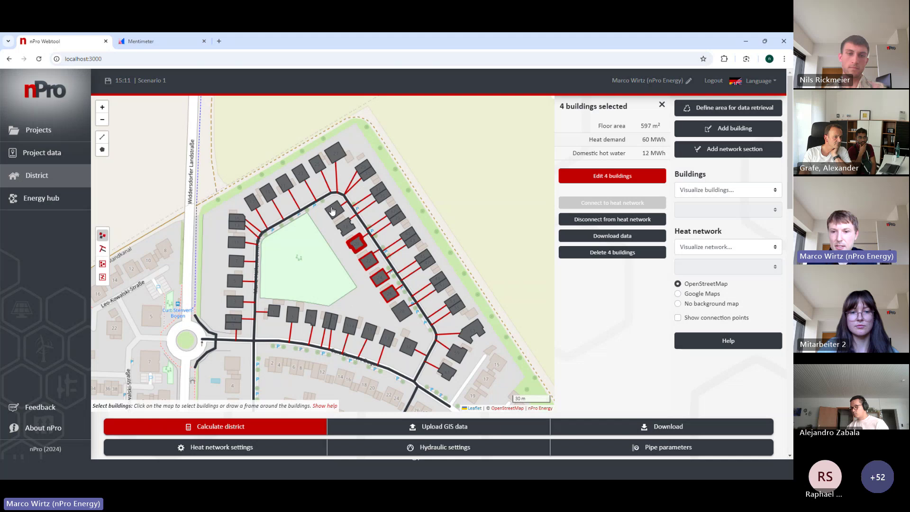
scroll(328, 254, down, 1)
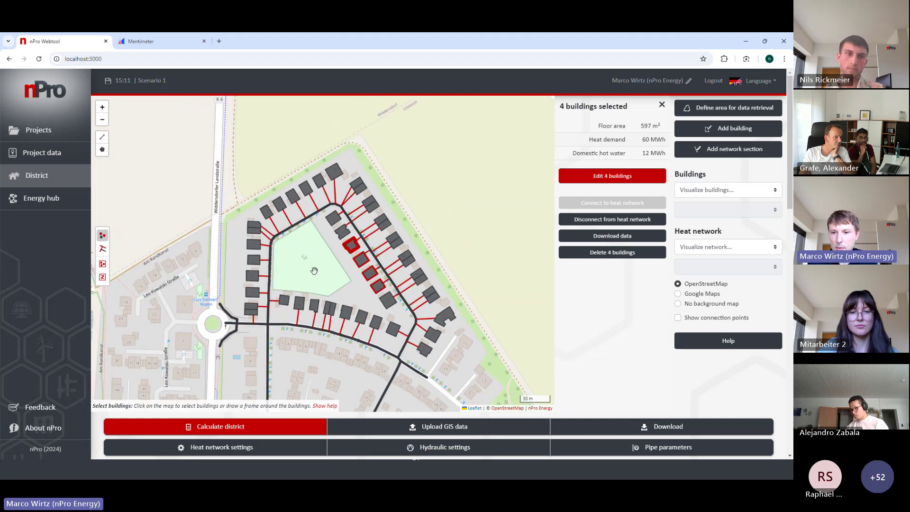
drag(328, 254, 278, 270)
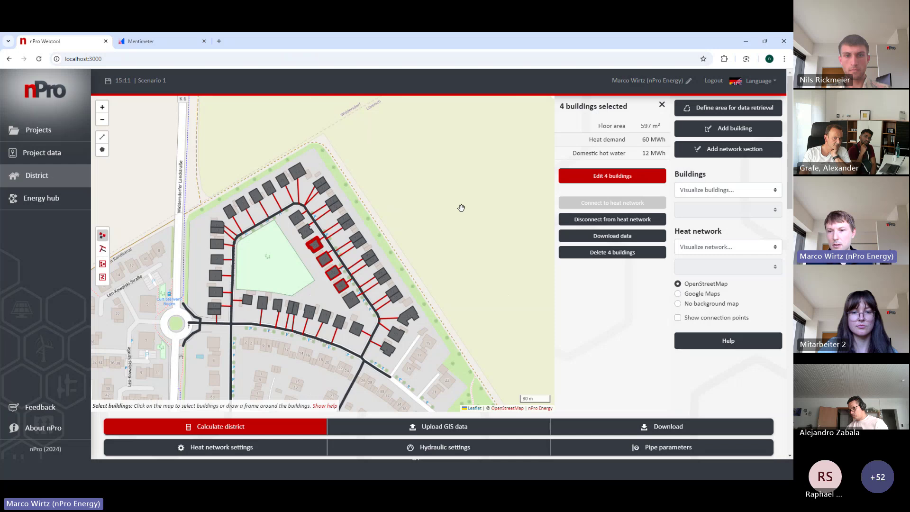
drag(463, 207, 447, 222)
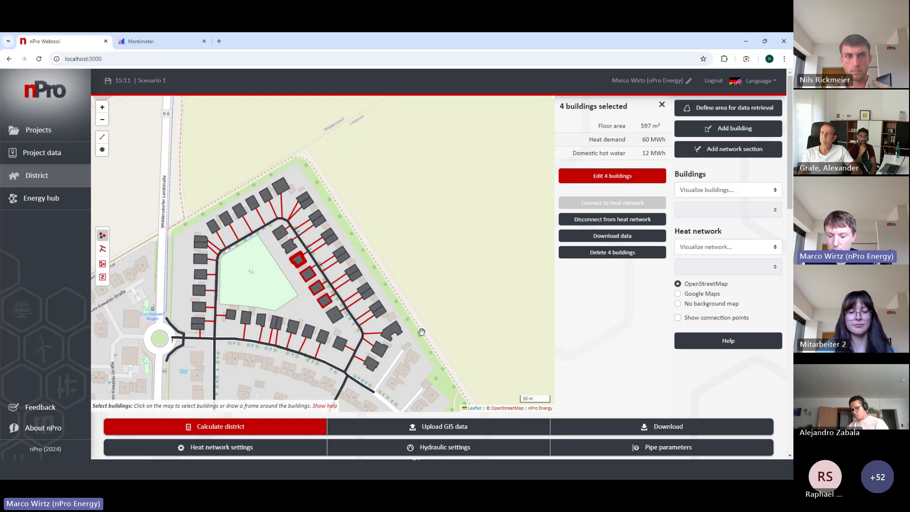
drag(409, 304, 431, 297)
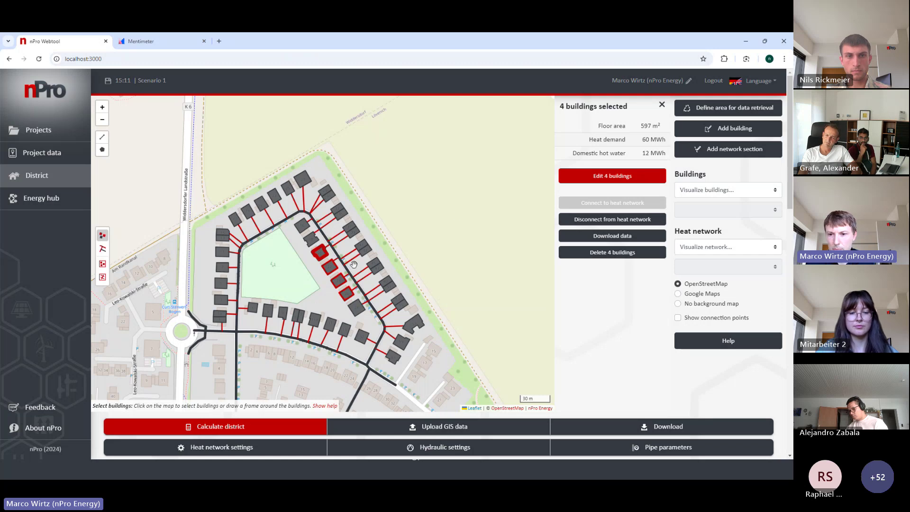
scroll(314, 242, up, 2)
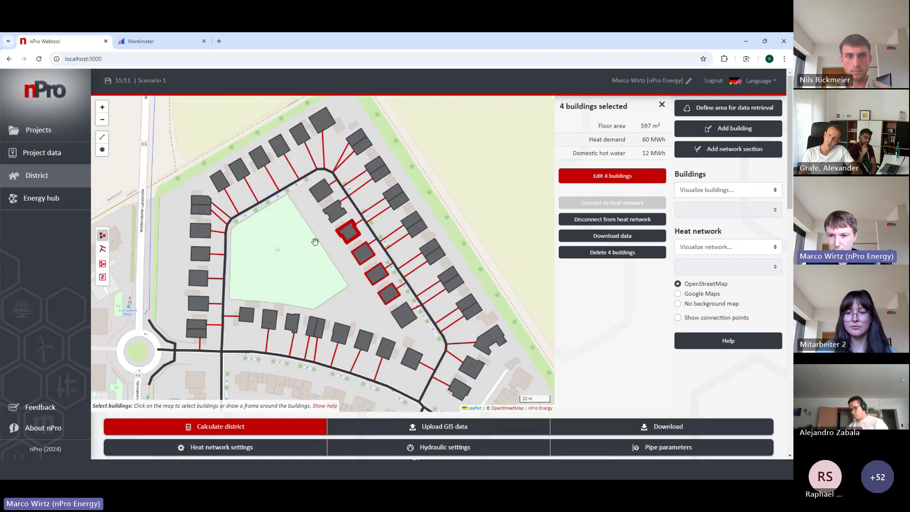
Draw a four-corner 126 m² building at the green area's northern edge
click(712, 129)
scroll(312, 199, up, 1)
click(277, 195)
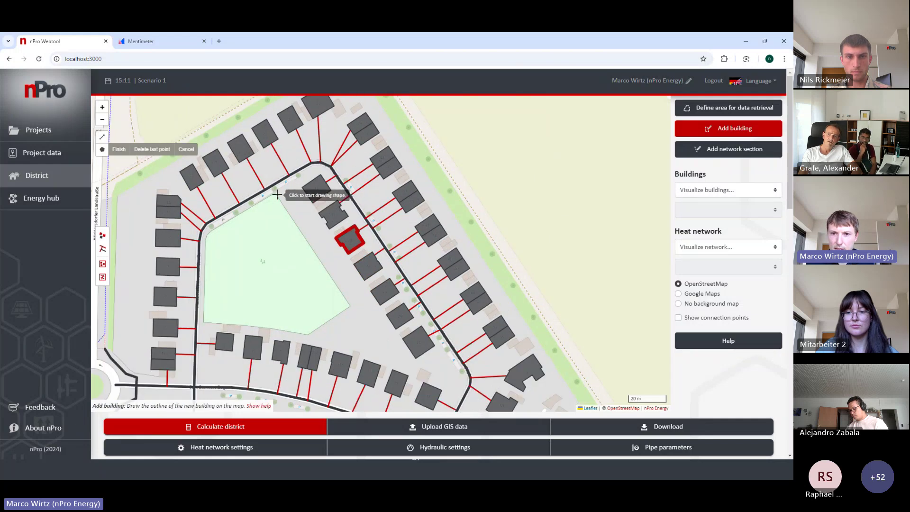
click(249, 210)
click(254, 222)
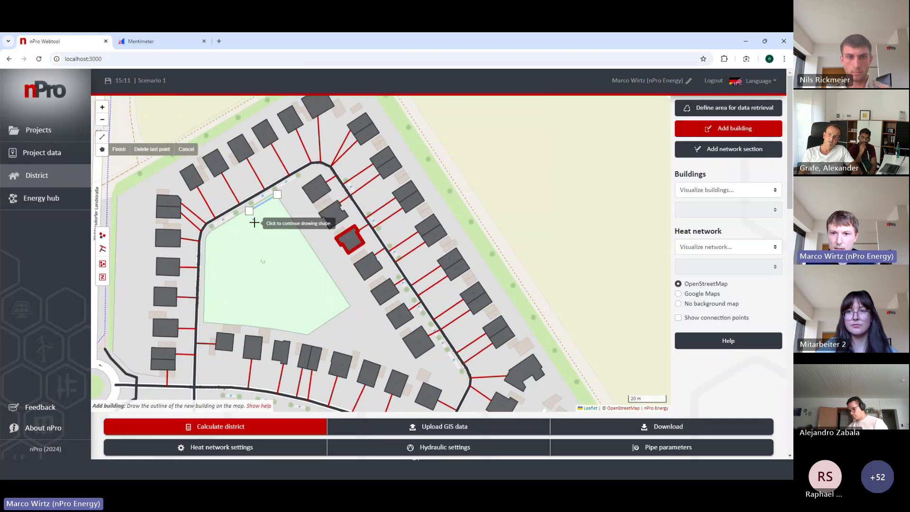
click(285, 207)
click(277, 193)
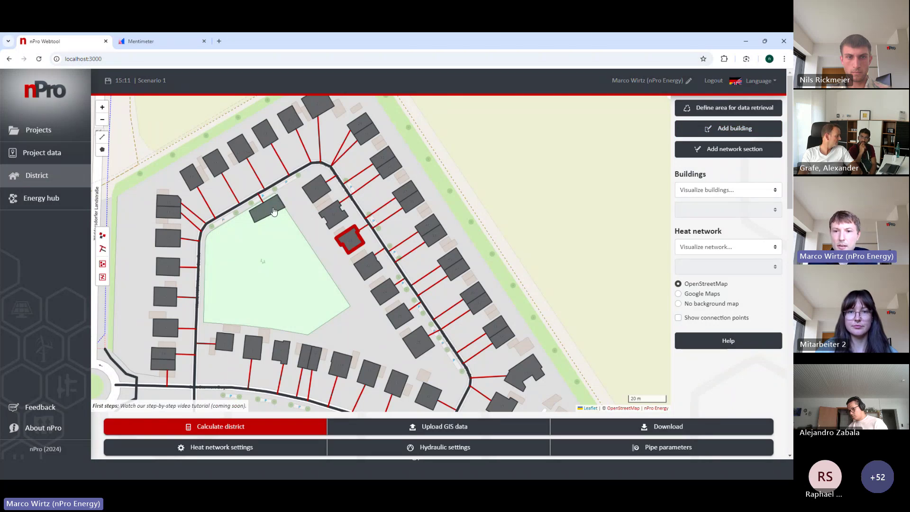
Set the new Building 49 as the energy hub
click(279, 210)
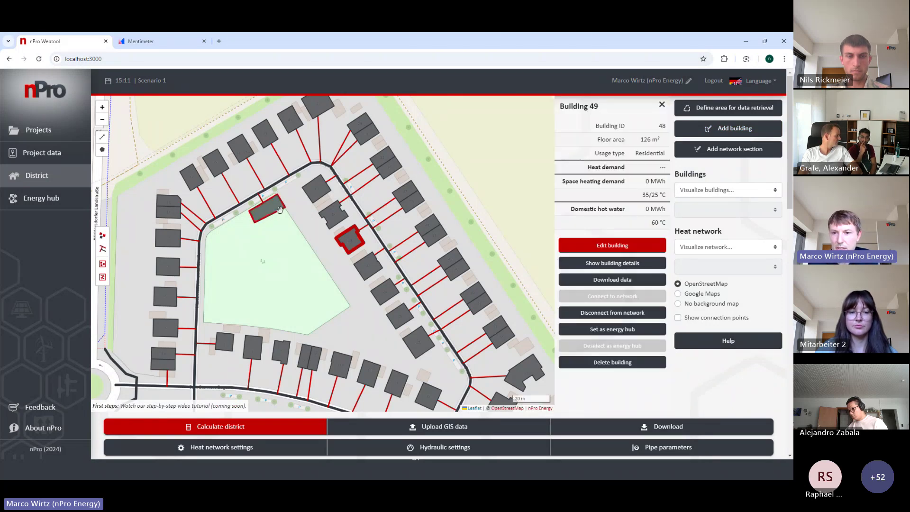
scroll(317, 290, down, 2)
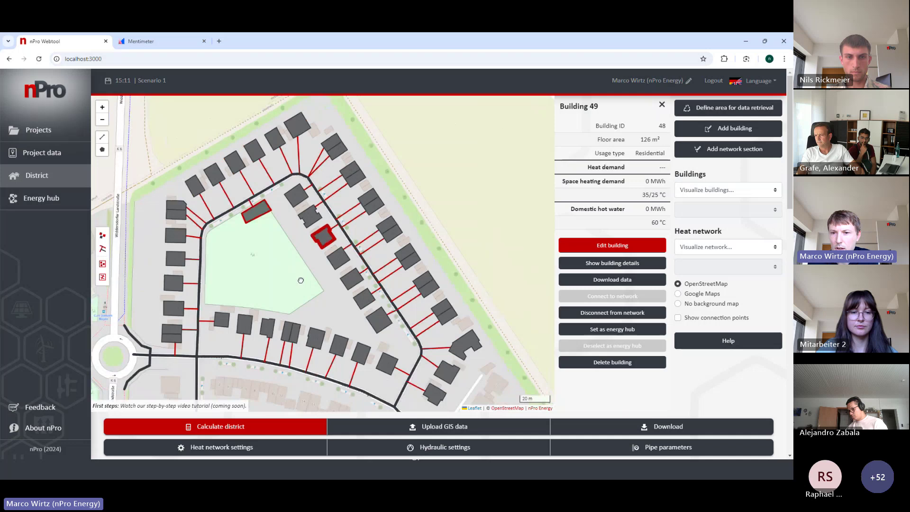
click(623, 332)
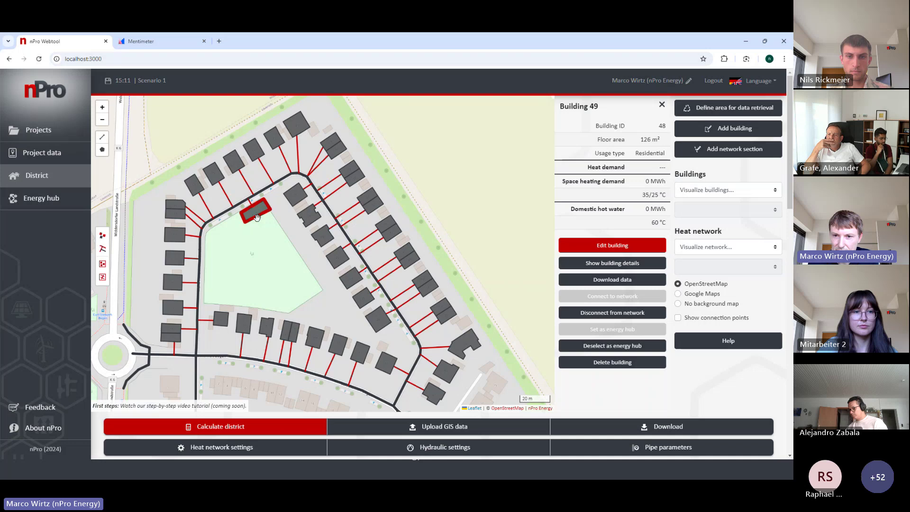